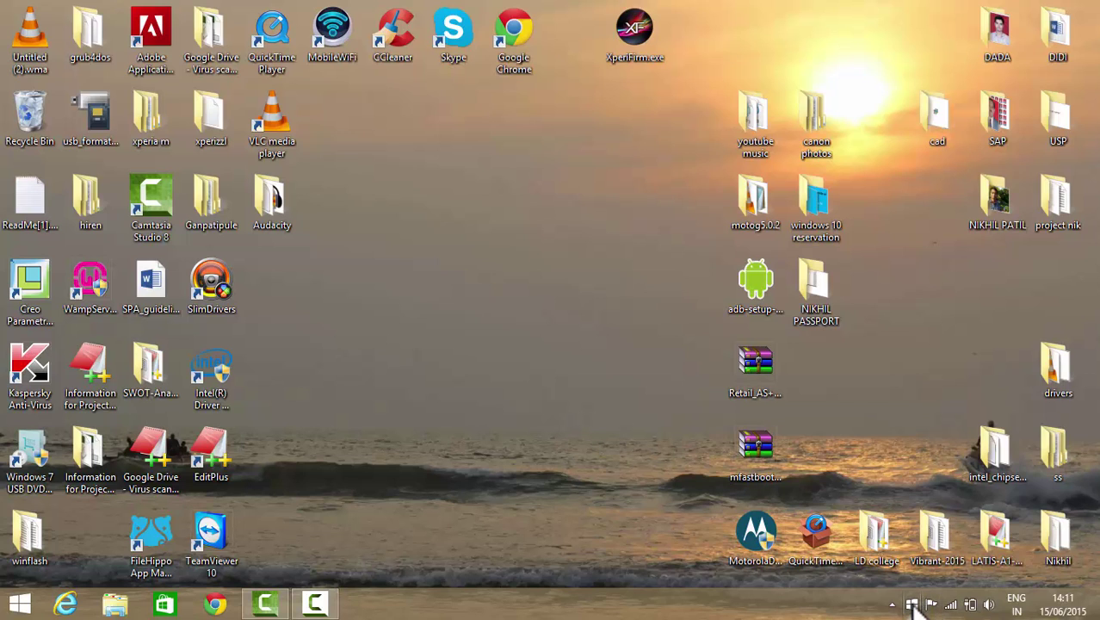
Dismiss the Get Windows 10 app, then download win10fix_full.zip from Dropbox in Chrome without signing up.
{"action": "left_click", "coordinate": [911, 604]}
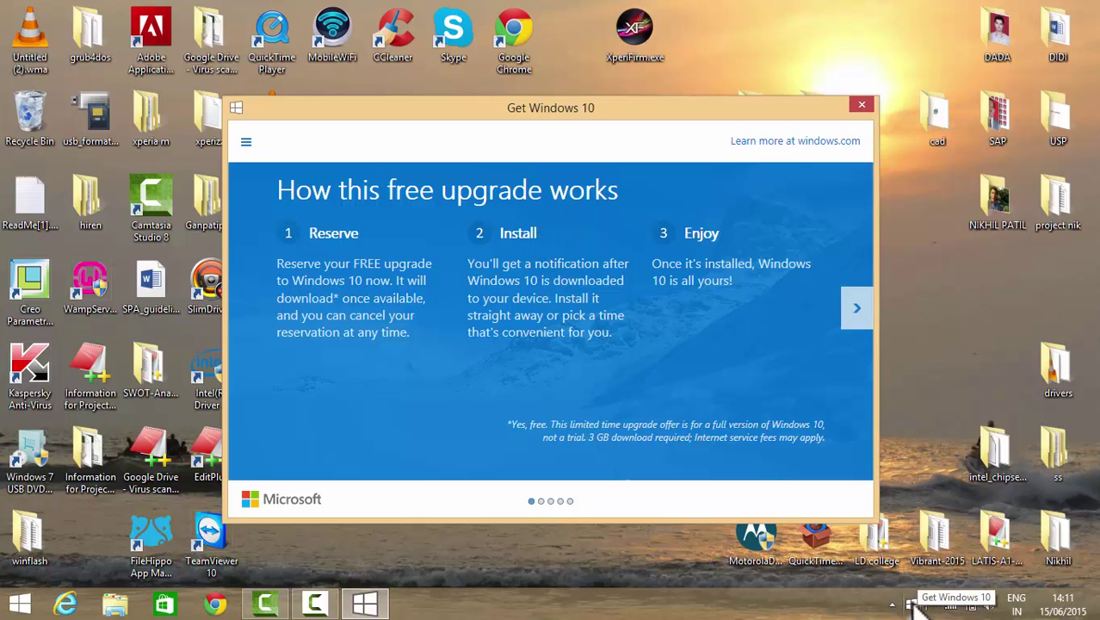
{"action": "left_click", "coordinate": [862, 105]}
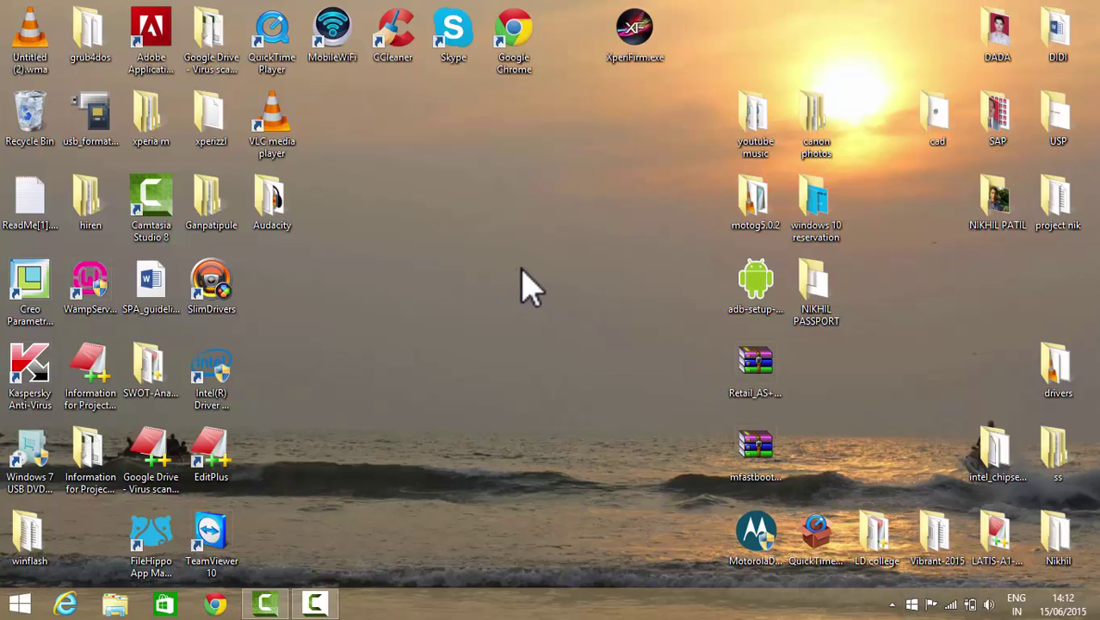
{"action": "double_click", "coordinate": [514, 38]}
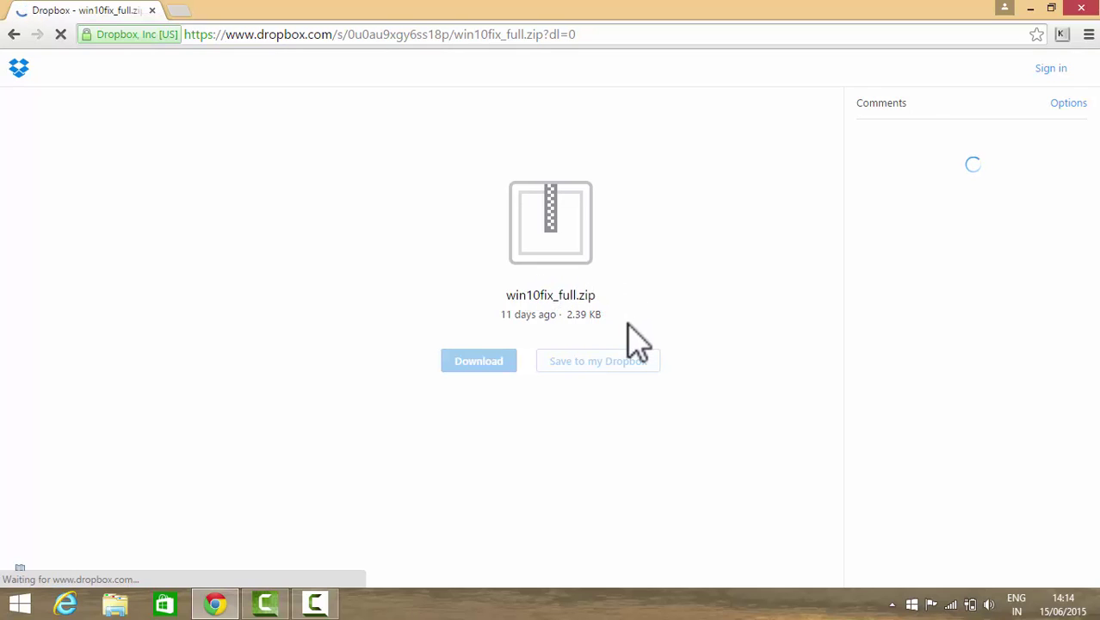
{"action": "left_click", "coordinate": [498, 362]}
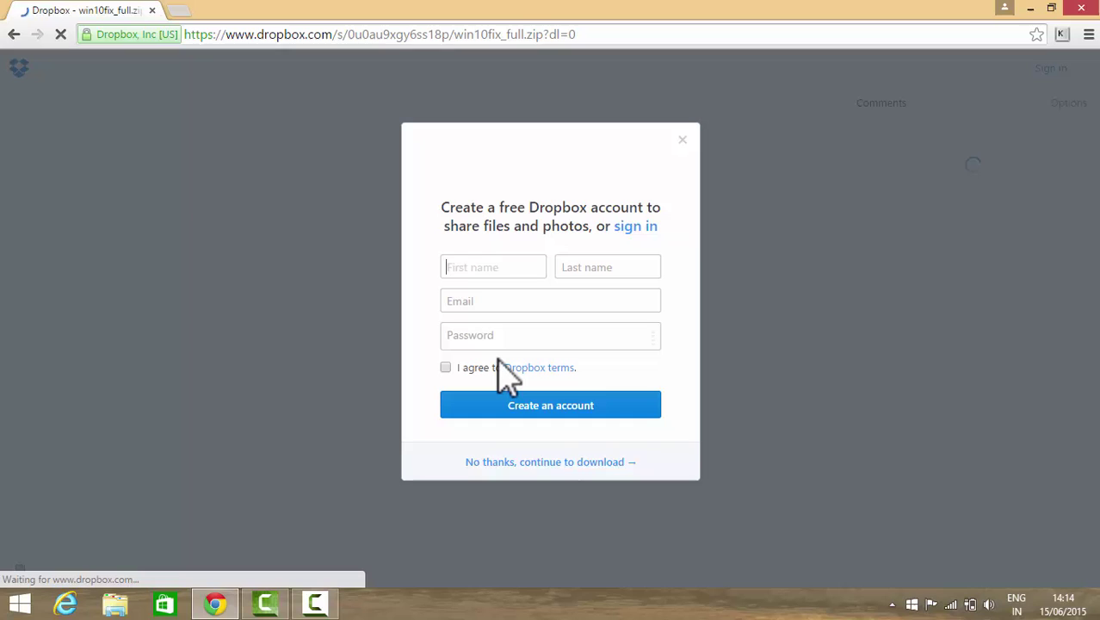
{"action": "left_click", "coordinate": [520, 460]}
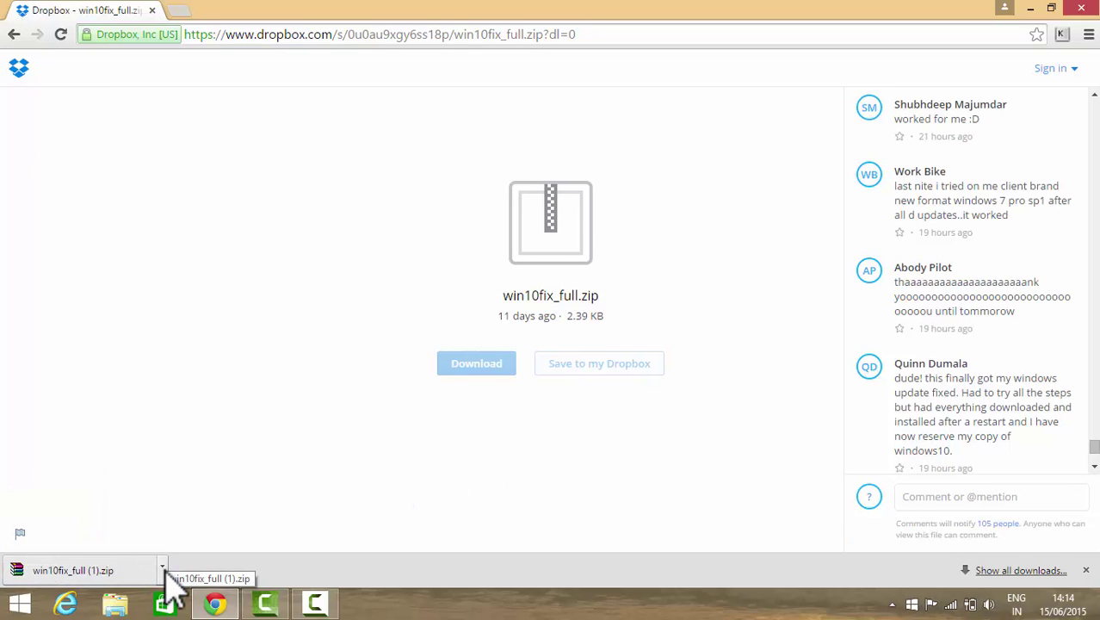
Copy win10fix_full (1).zip from the Downloads folder and paste it onto the desktop.
{"action": "left_click", "coordinate": [163, 570]}
{"action": "left_click", "coordinate": [216, 515]}
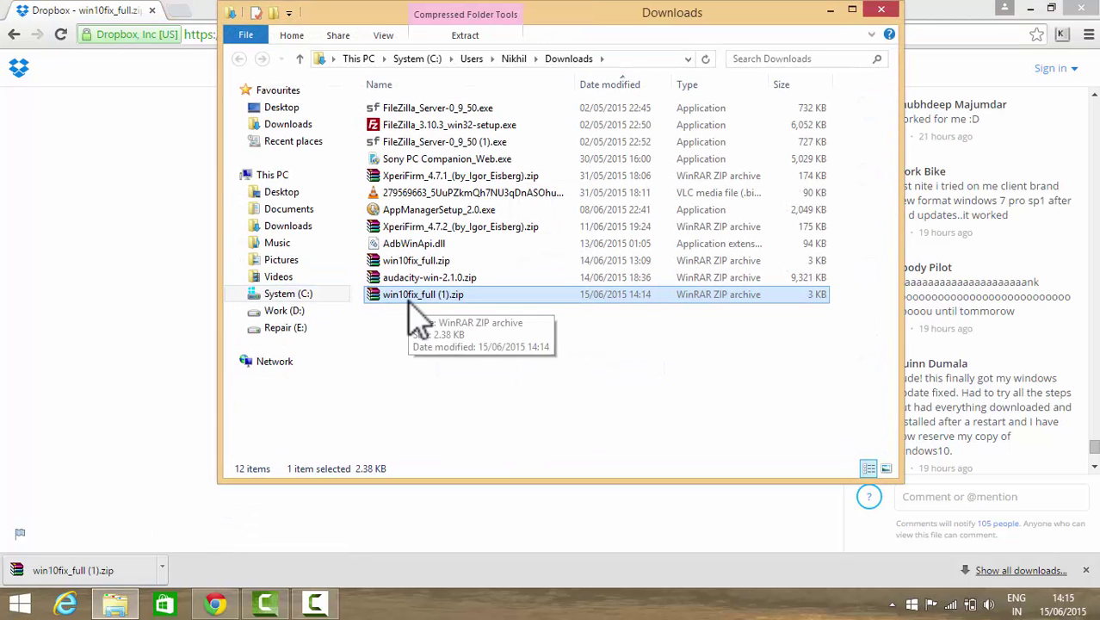
{"action": "key", "text": "super+d"}
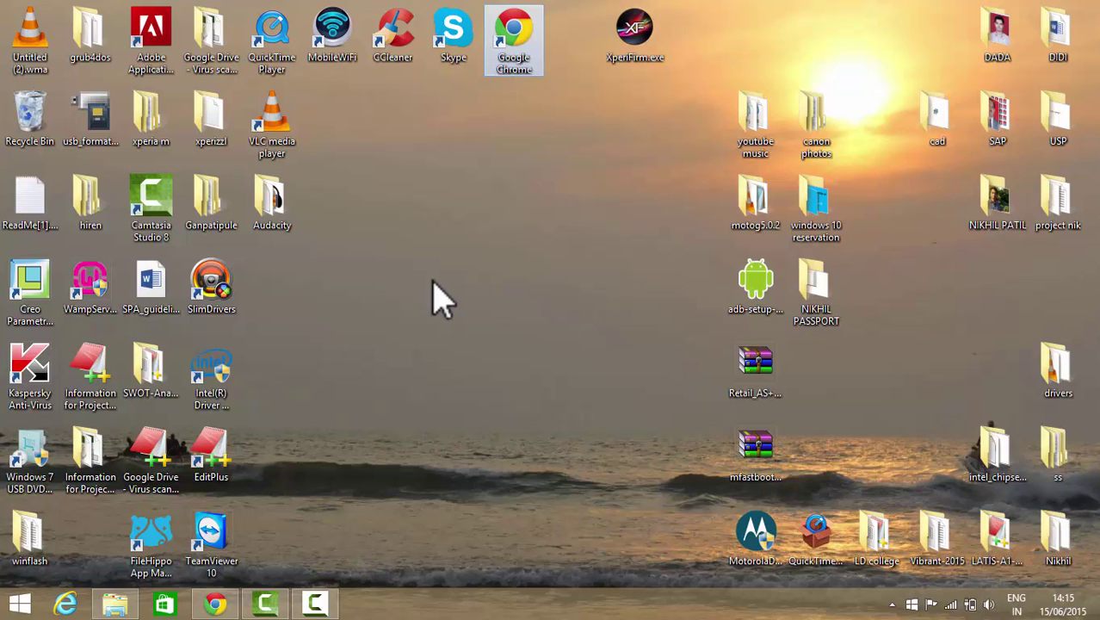
{"action": "key", "text": "ctrl+v"}
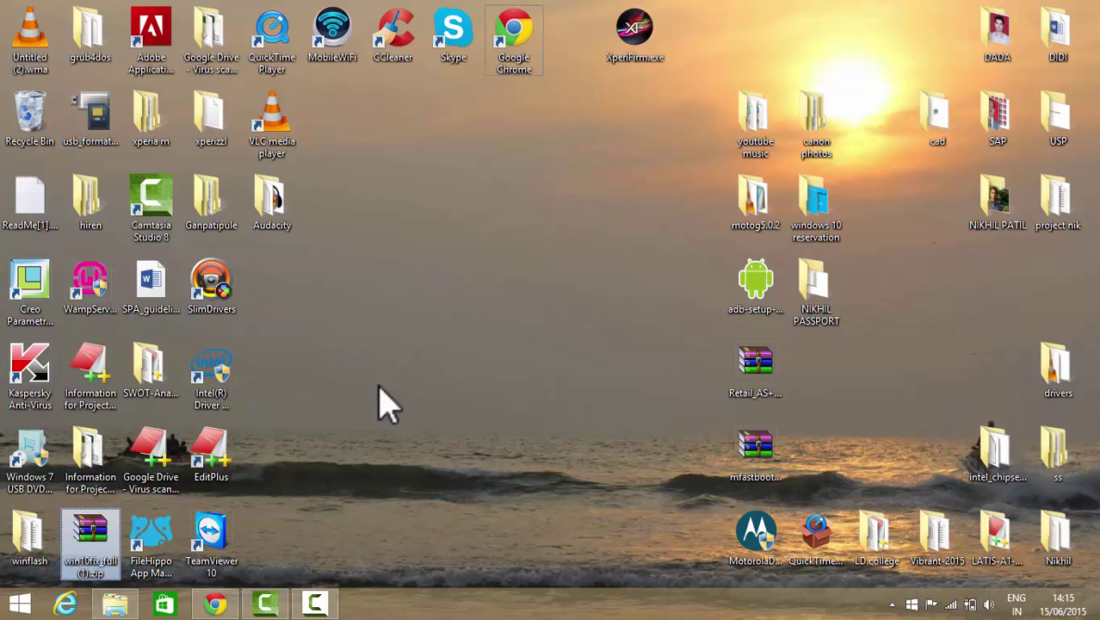
Open win10fix_full (1).zip in WinRAR, drag win10fix_full.bat onto the desktop, and close WinRAR.
{"action": "double_click", "coordinate": [105, 521]}
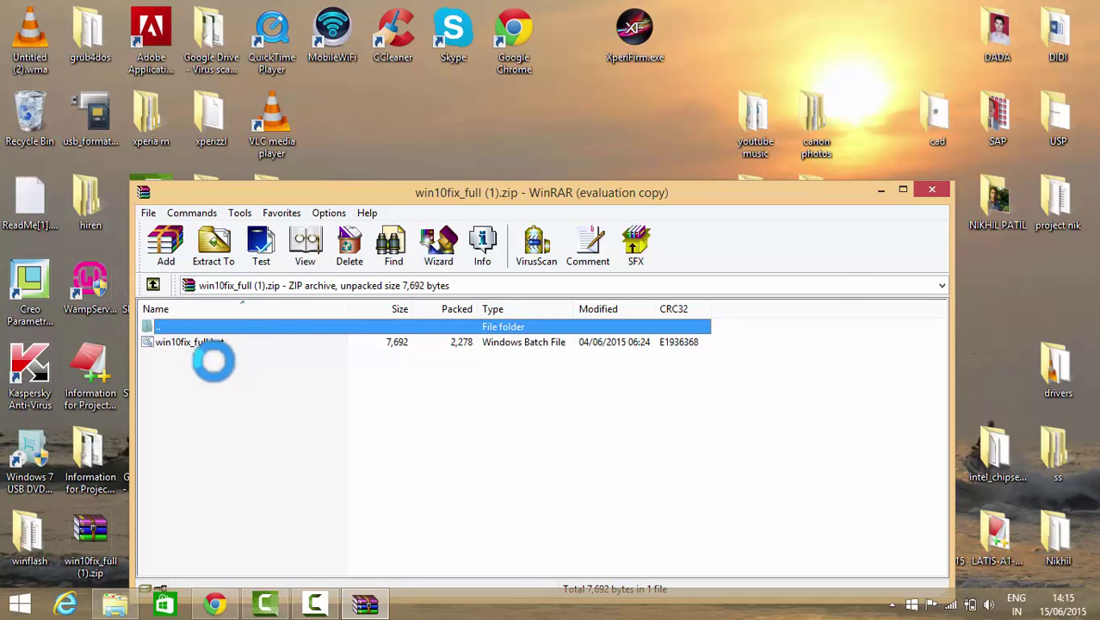
{"action": "double_click", "coordinate": [207, 342]}
{"action": "left_click", "coordinate": [831, 41]}
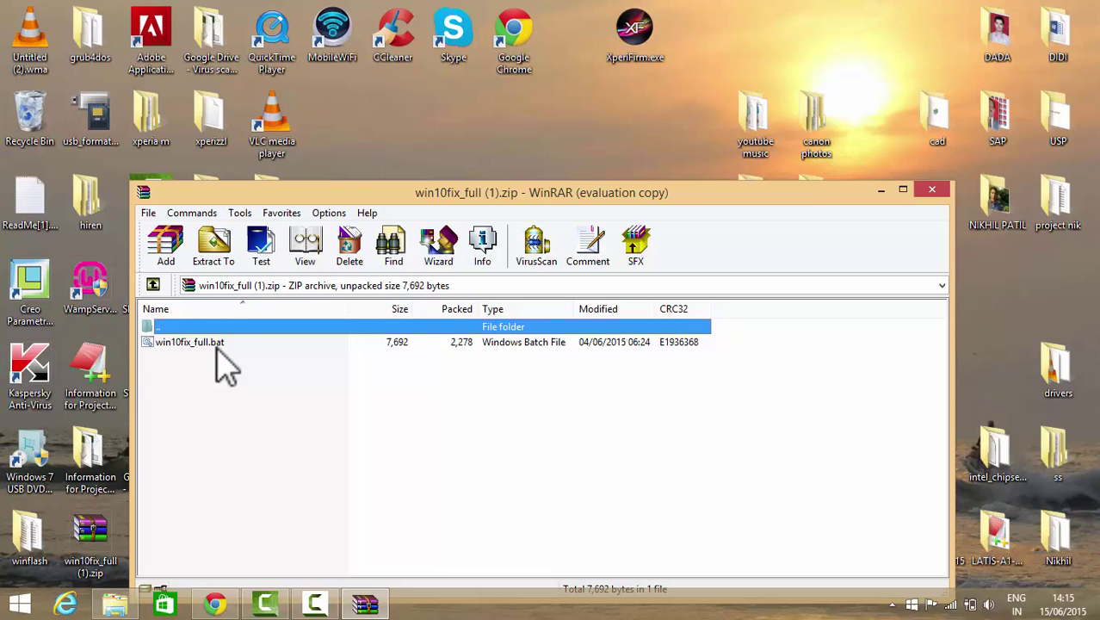
{"action": "left_click_drag", "start_coordinate": [211, 344], "coordinate": [419, 122]}
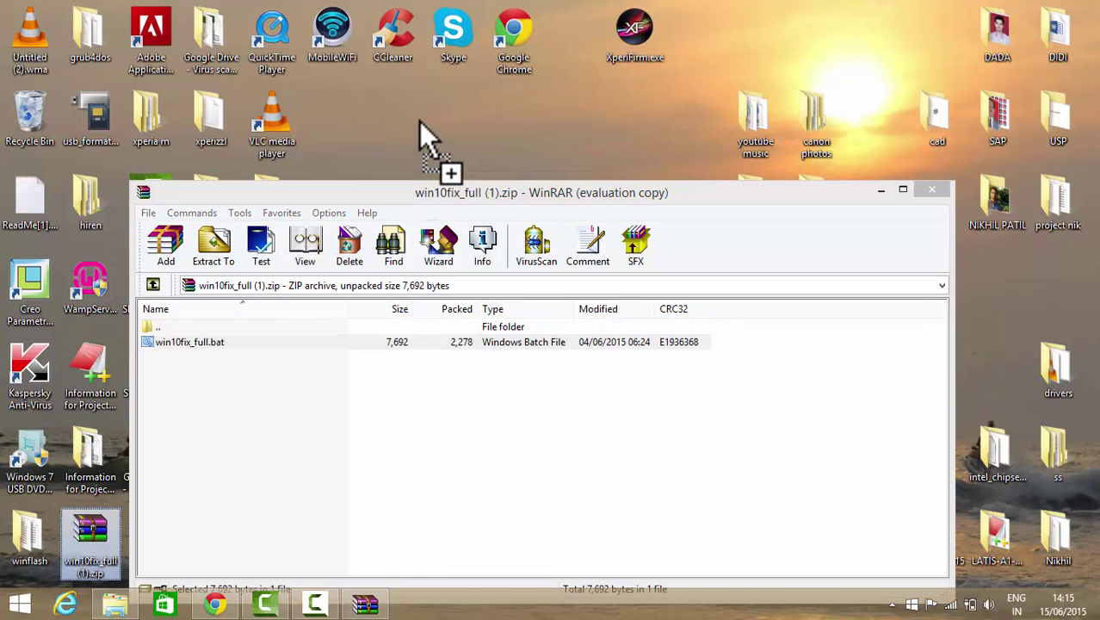
{"action": "left_click", "coordinate": [933, 190]}
{"action": "left_click_drag", "start_coordinate": [456, 52], "coordinate": [484, 320]}
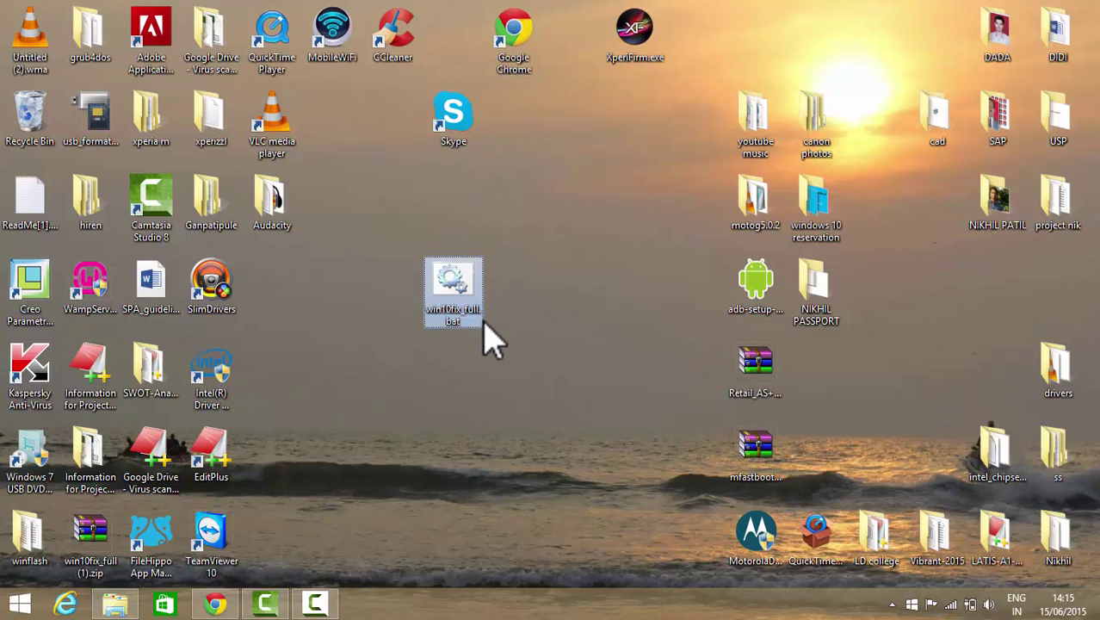
Run win10fix_full.bat as administrator from its context menu.
{"action": "right_click", "coordinate": [450, 278]}
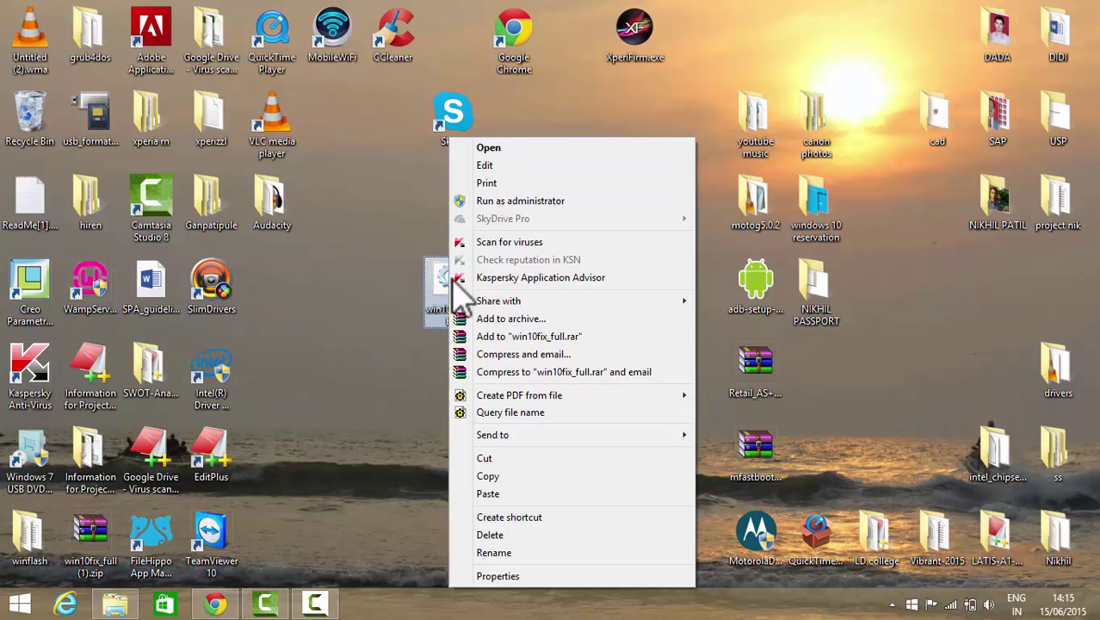
{"action": "left_click", "coordinate": [540, 207]}
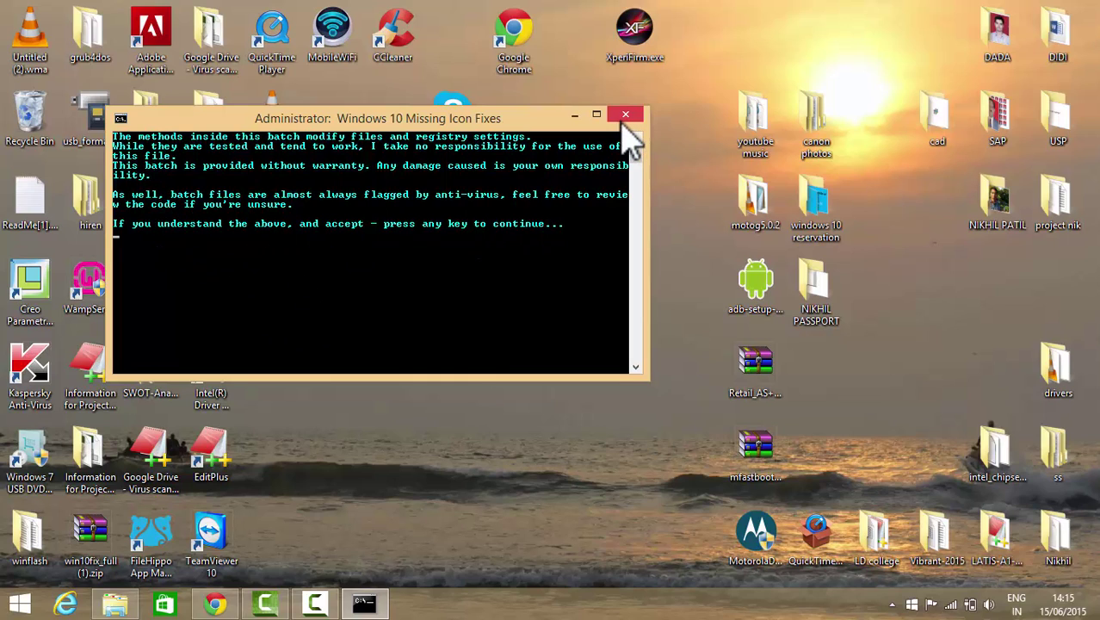
Maximize the console, then accept the disclaimer and the qualifications warning.
{"action": "left_click", "coordinate": [597, 116]}
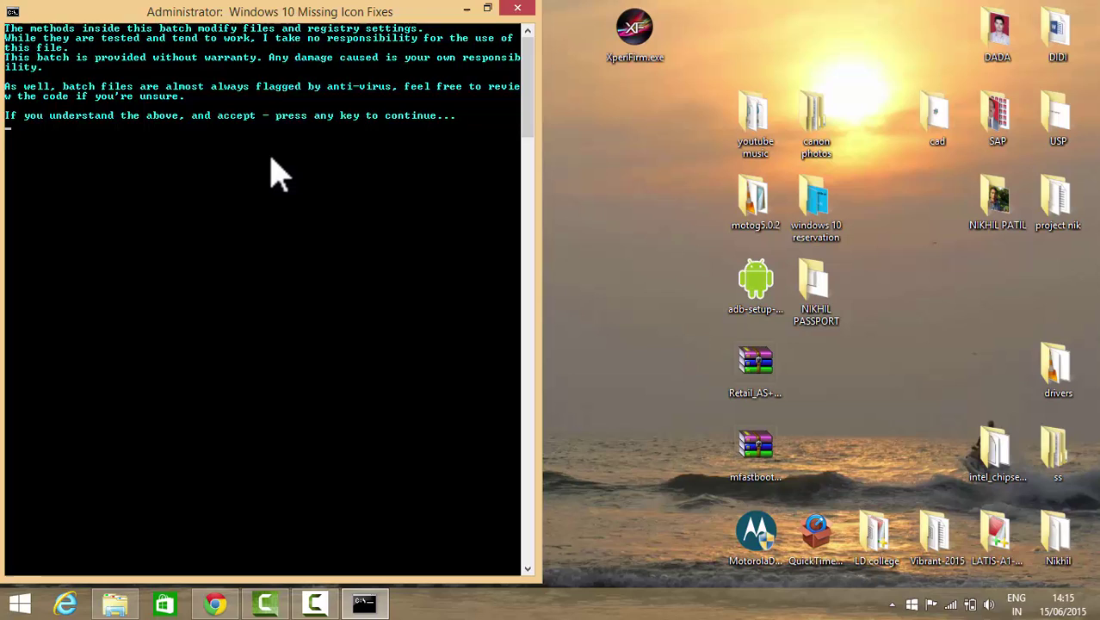
{"action": "key", "text": "space"}
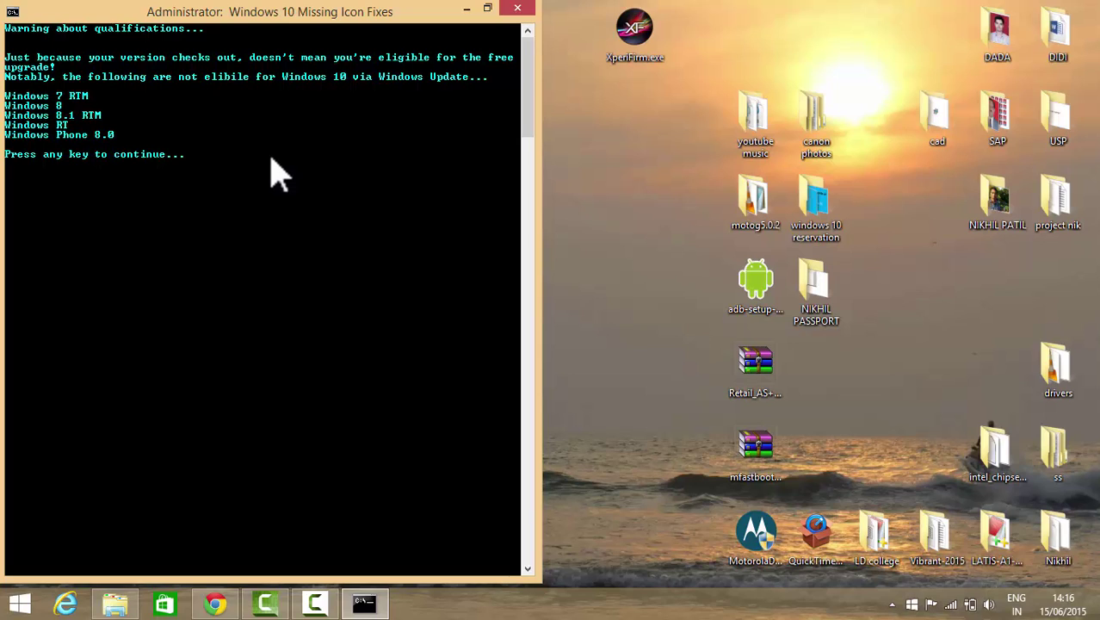
{"action": "key", "text": "Return"}
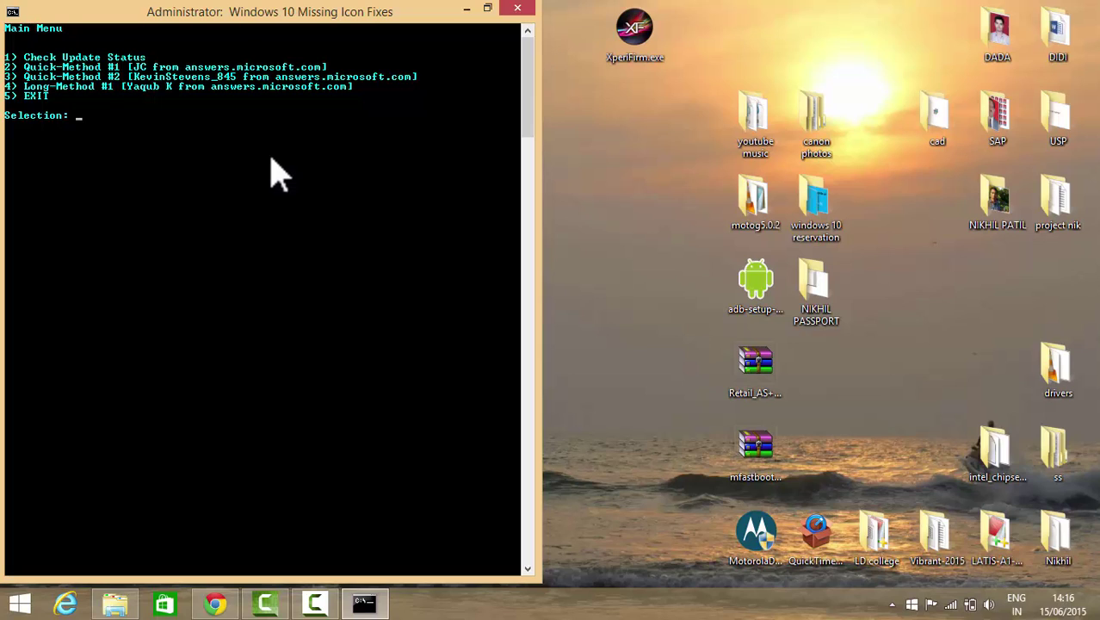
Run option 1, Check Update Status, and return to the Main Menu.
{"action": "type", "text": "1"}
{"action": "key", "text": "Return"}
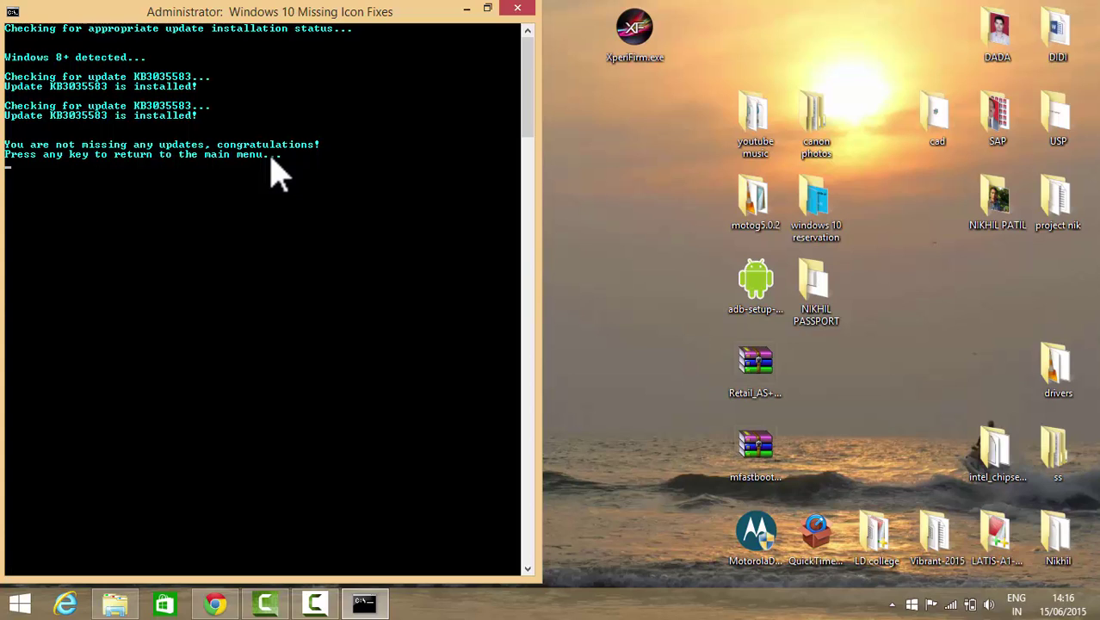
{"action": "key", "text": "Return"}
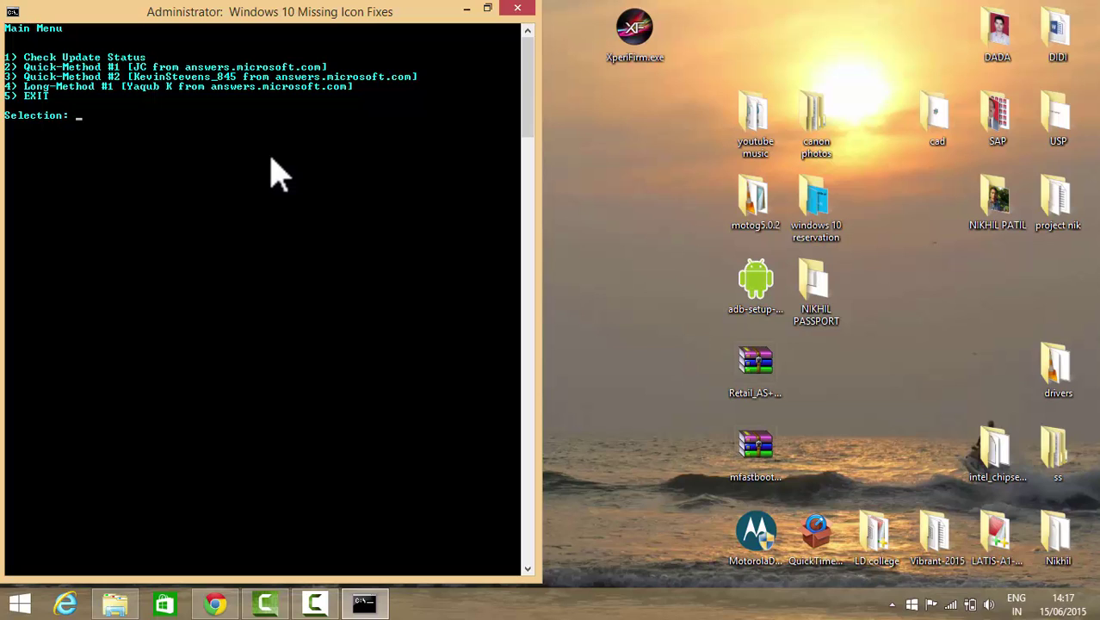
Run option 2, Quick-Method #1, to update the registry, then return to the Main Menu.
{"action": "type", "text": "2"}
{"action": "key", "text": "Return"}
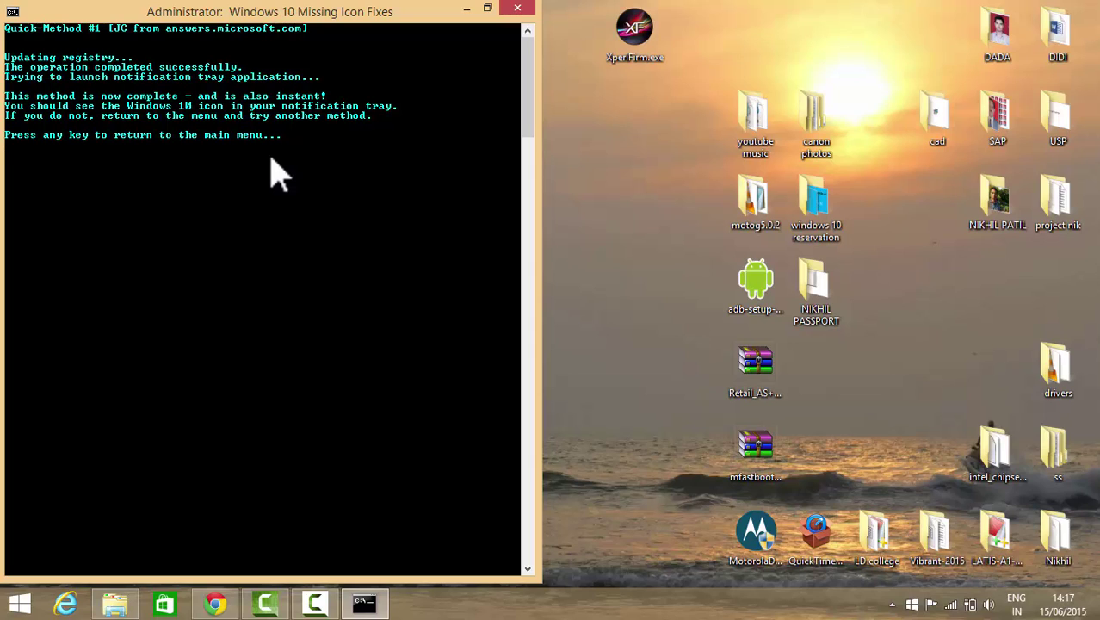
{"action": "key", "text": "Return"}
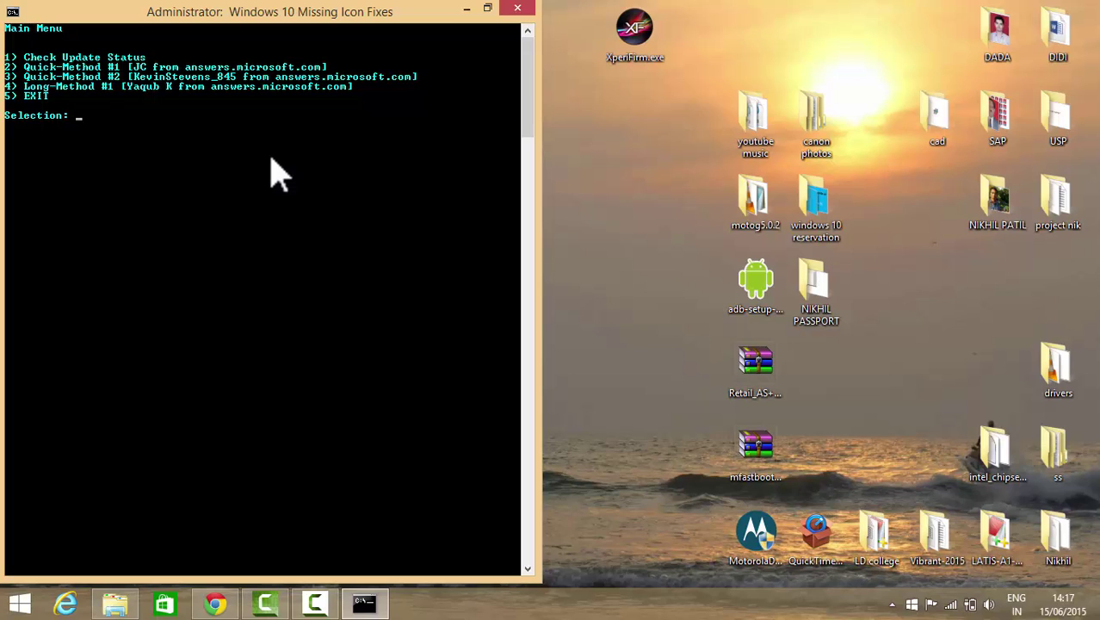
Choose option 3, Quick-Method #2, to relaunch the GWX task, then return to the menu.
{"action": "type", "text": "3"}
{"action": "key", "text": "Return"}
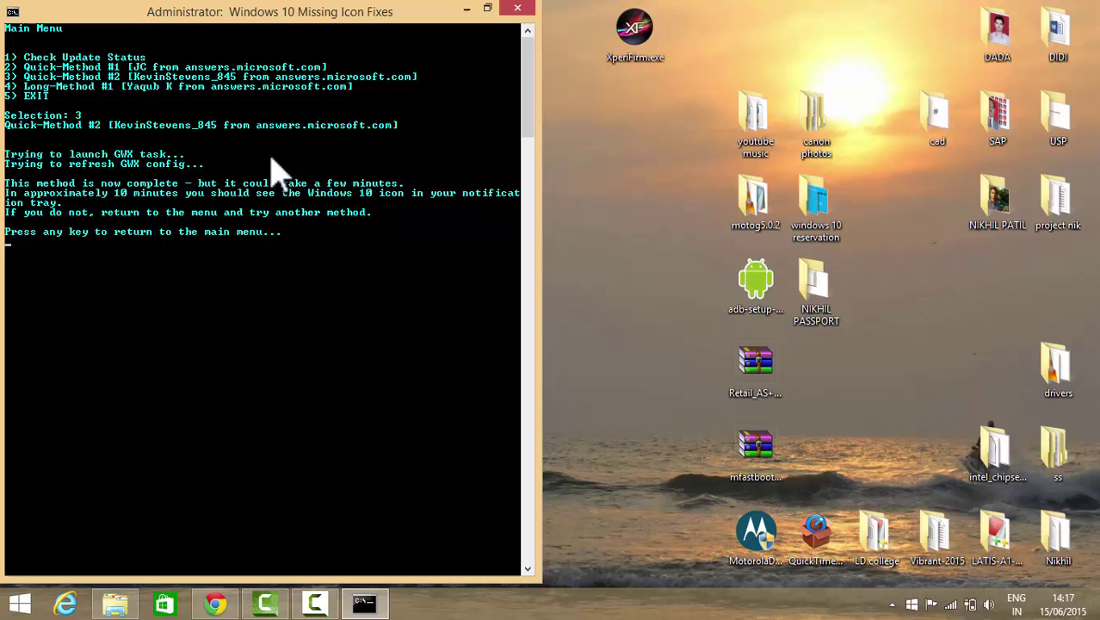
{"action": "key", "text": "Return"}
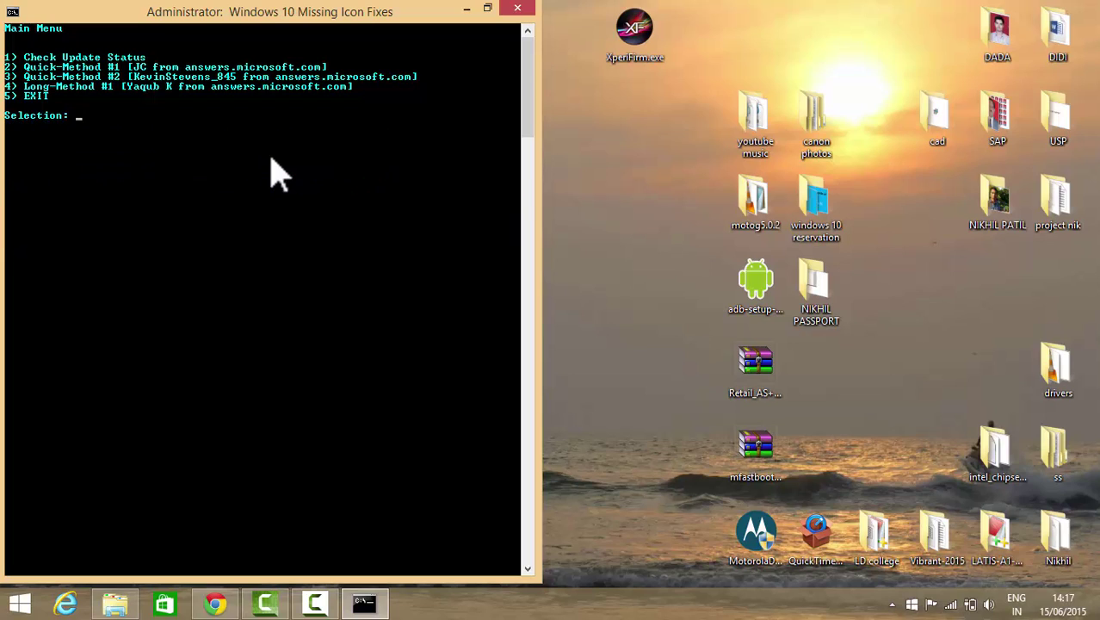
Choose option 4, Long-Method #1, and acknowledge its notes to start it.
{"action": "type", "text": "4"}
{"action": "key", "text": "Return"}
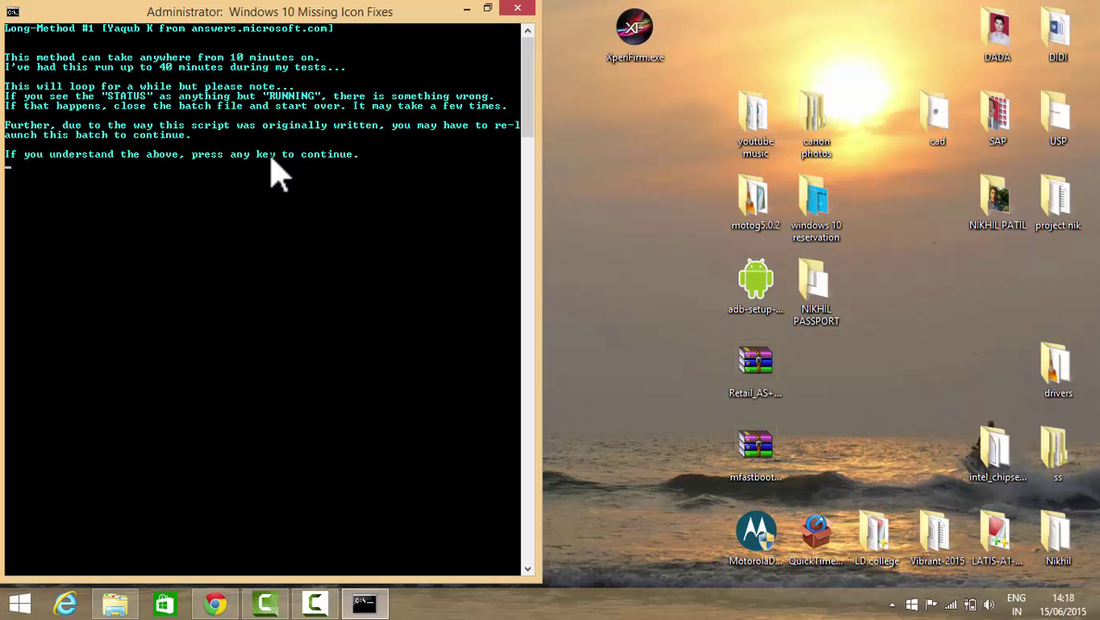
{"action": "key", "text": "Return"}
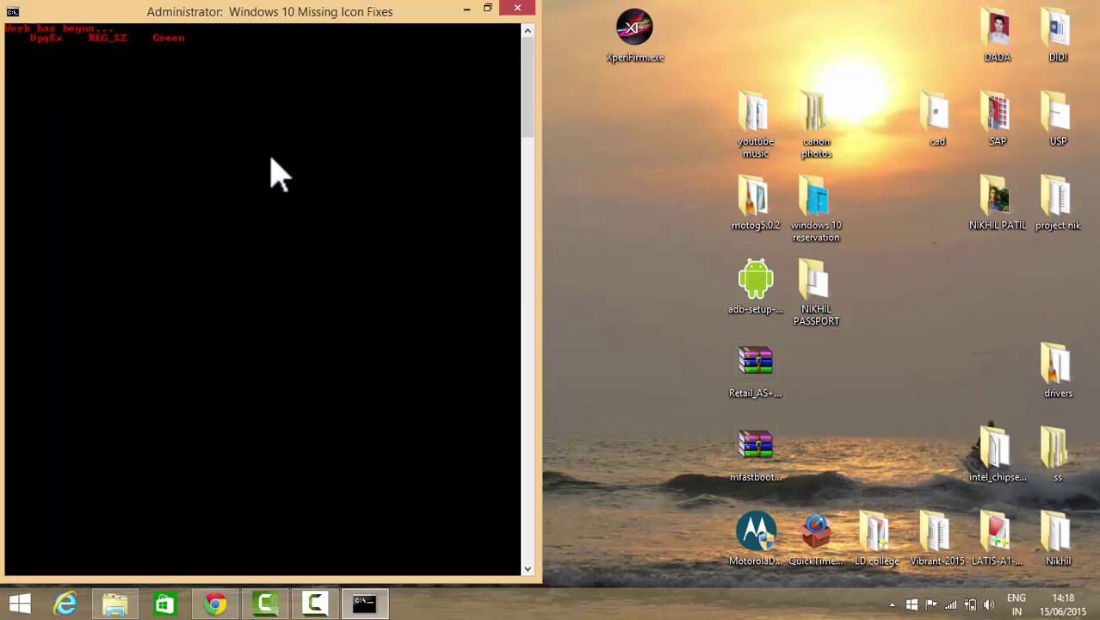